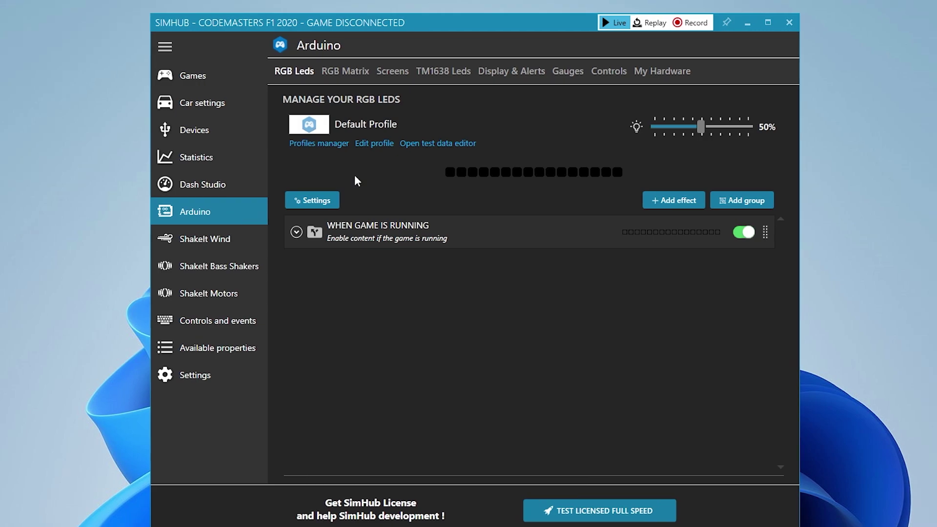
Start a new Arduino sketch from scratch for an Arduino Leonardo on COM3
{"action": "left_click", "coordinate": [703, 74]}
{"action": "left_click", "coordinate": [554, 204]}
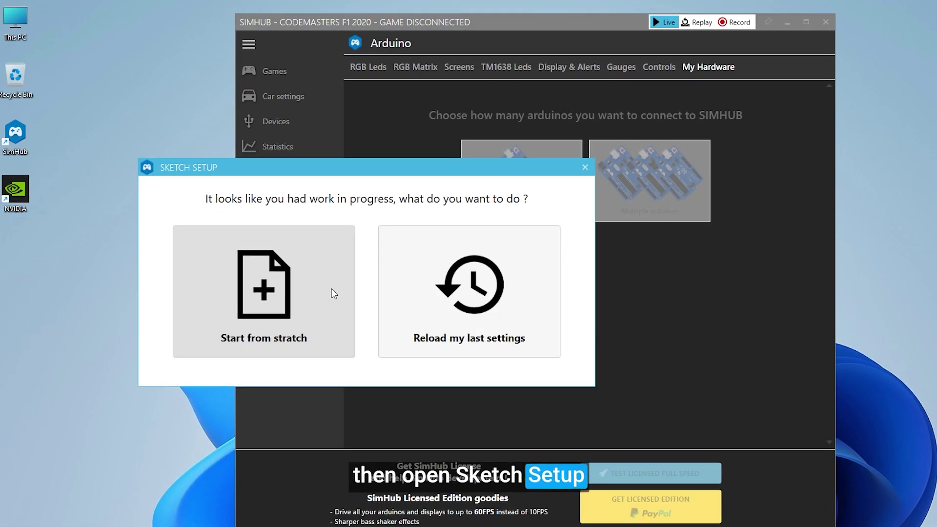
{"action": "left_click", "coordinate": [201, 321]}
{"action": "left_click", "coordinate": [439, 106]}
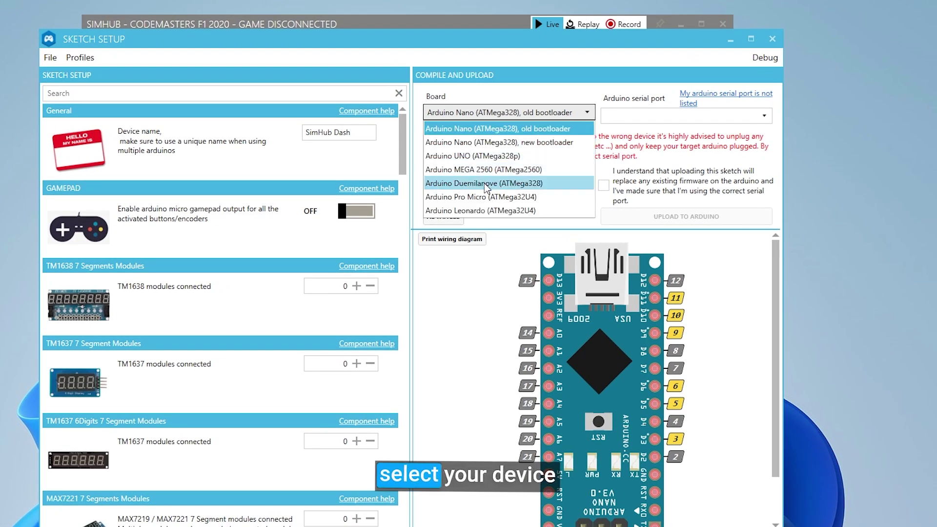
{"action": "left_click", "coordinate": [483, 211]}
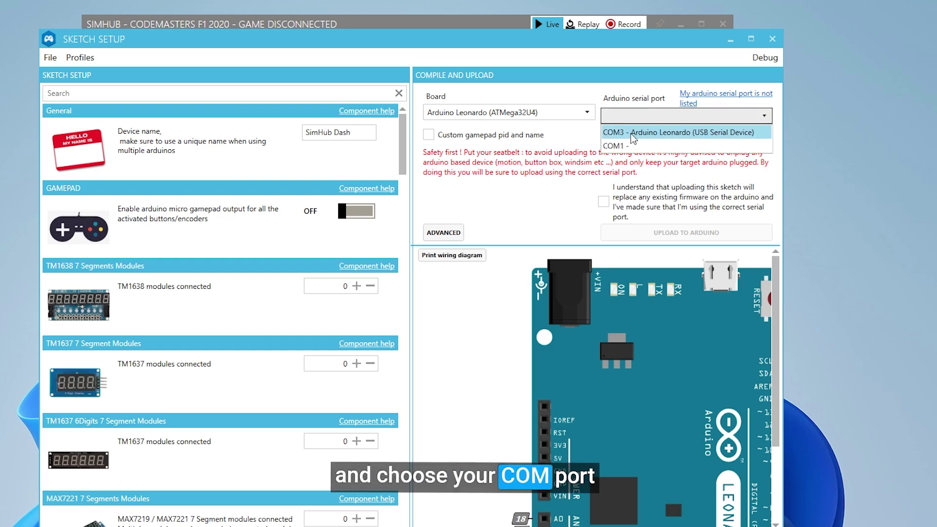
{"action": "left_click", "coordinate": [633, 133]}
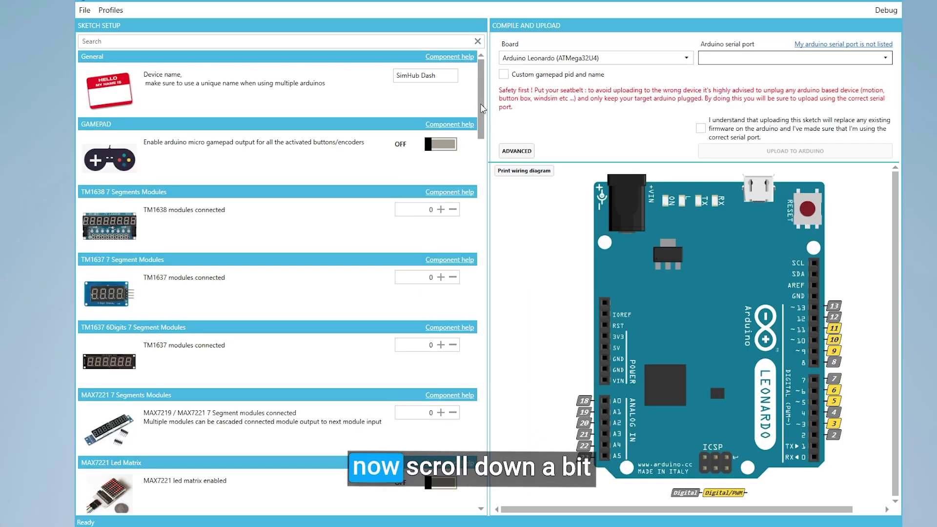
Configure 16 WS2812B RGB LEDs on data pin 18 and upload the sketch
{"action": "left_click_drag", "start_coordinate": [482, 108], "coordinate": [477, 172]}
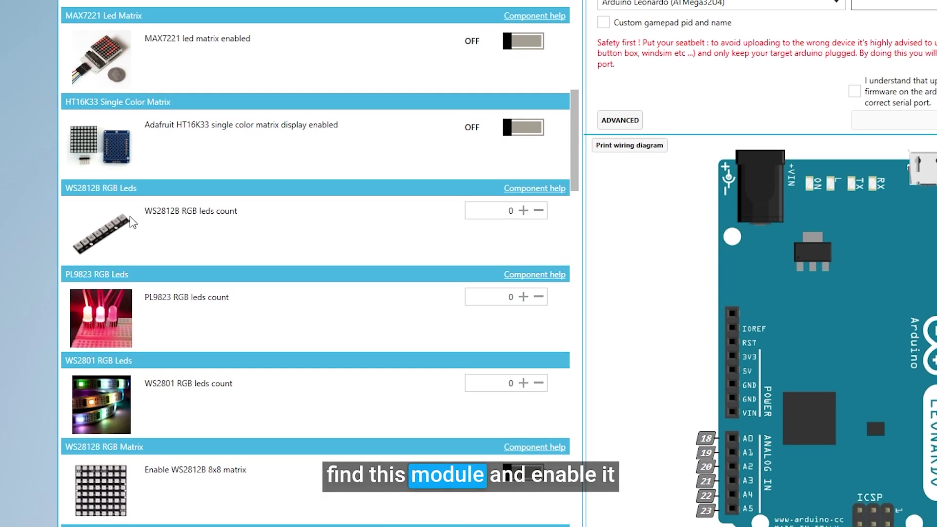
{"action": "left_click", "coordinate": [523, 210]}
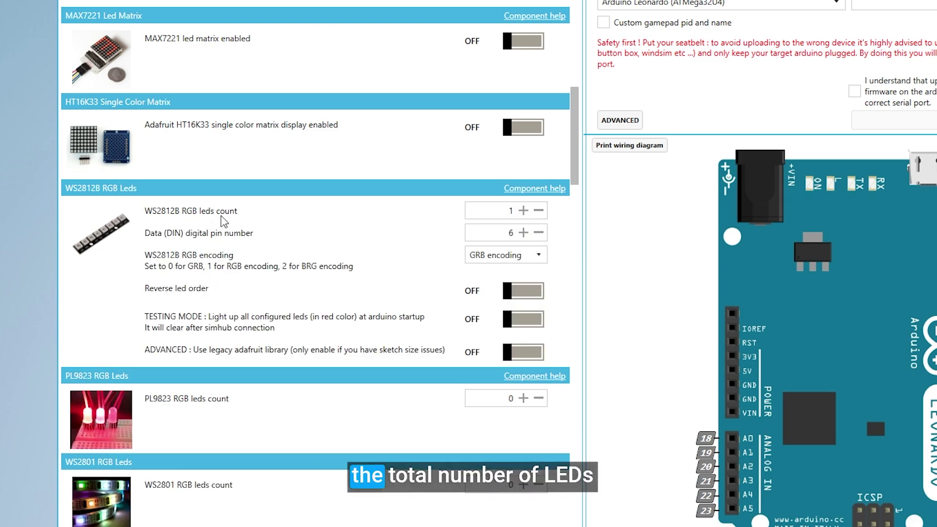
{"action": "left_click", "coordinate": [524, 211]}
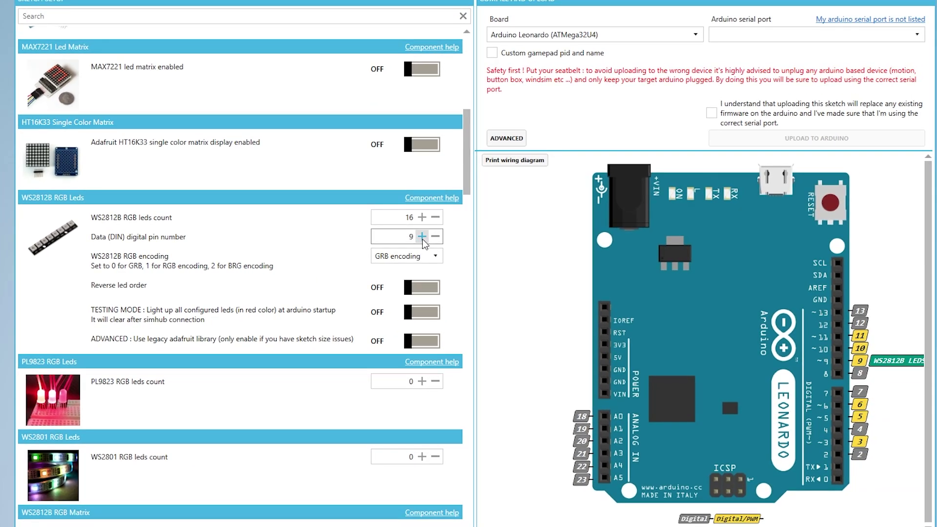
{"action": "left_click", "coordinate": [524, 233]}
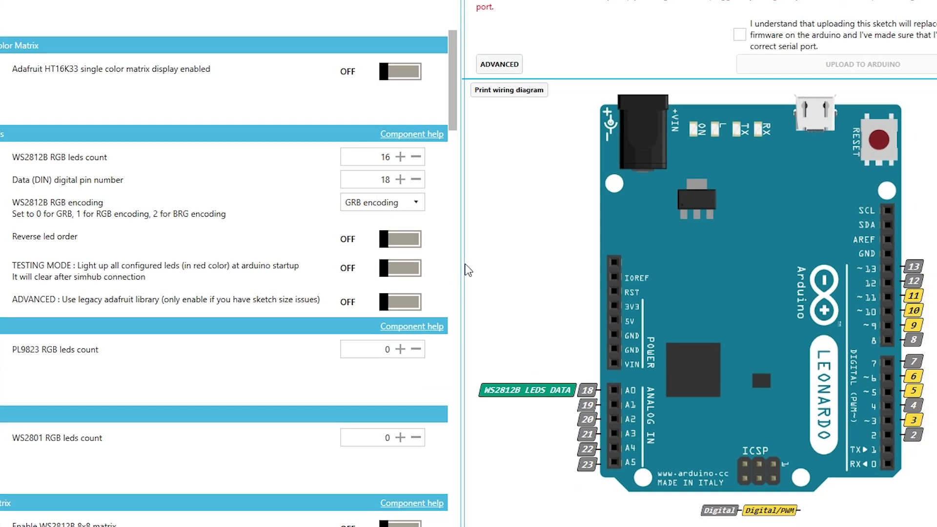
{"action": "left_click", "coordinate": [757, 19]}
{"action": "left_click", "coordinate": [881, 48]}
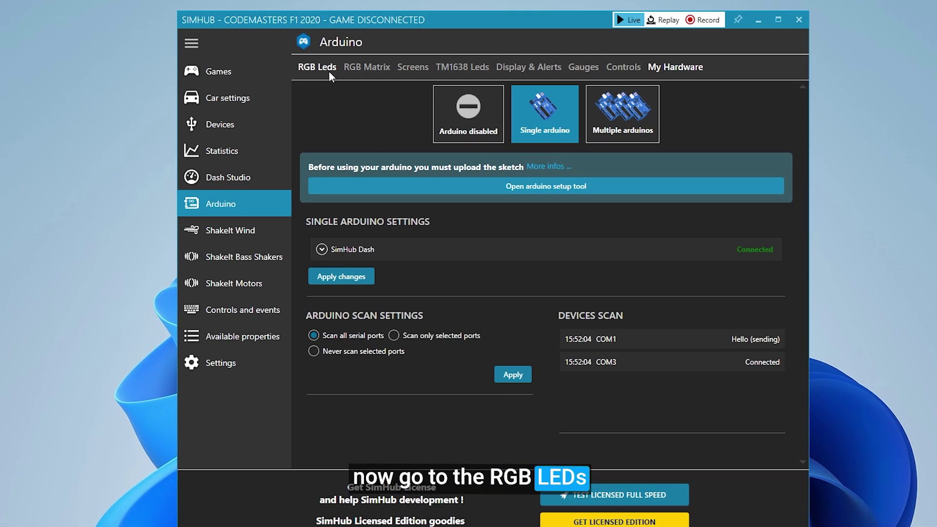
On the RGB LEDs page, adjust LED brightness and sweep test RPM from minimum to maximum
{"action": "left_click", "coordinate": [324, 68]}
{"action": "left_click_drag", "start_coordinate": [709, 126], "coordinate": [746, 125]}
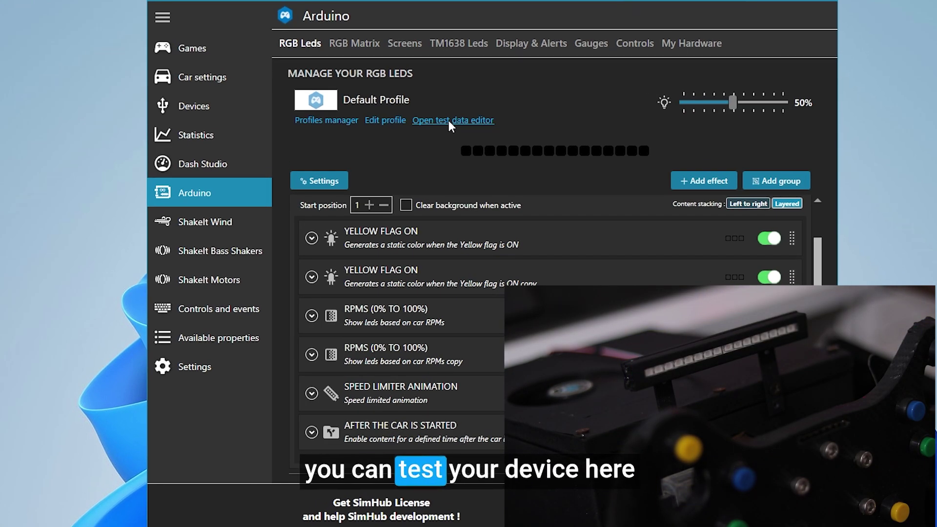
{"action": "left_click", "coordinate": [449, 137]}
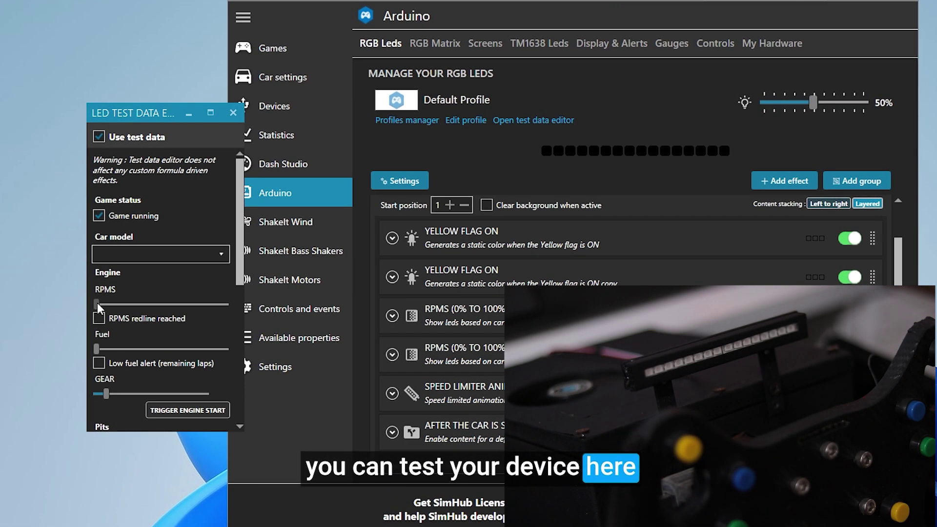
{"action": "left_click_drag", "start_coordinate": [98, 304], "coordinate": [227, 304]}
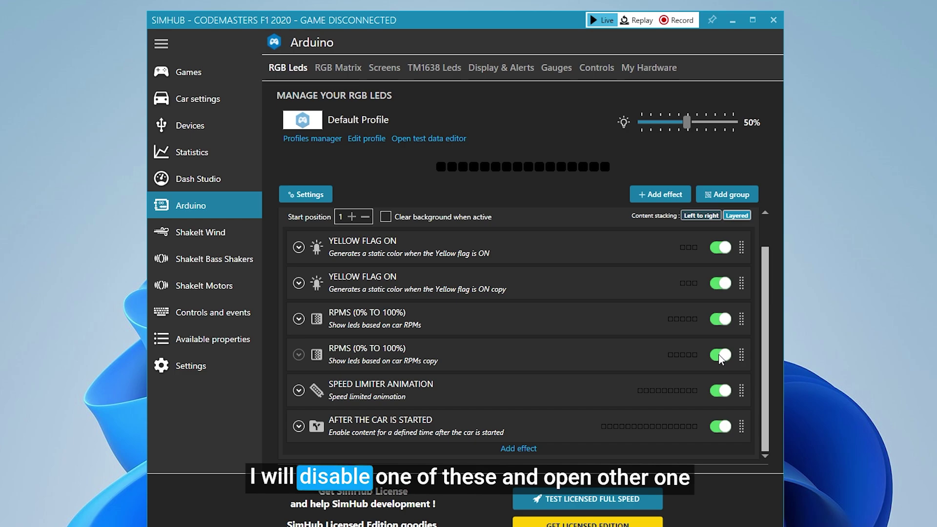
Disable the duplicate RPMS effect; set the main one to start at LED 3 spanning 12 LEDs
{"action": "left_click", "coordinate": [721, 354]}
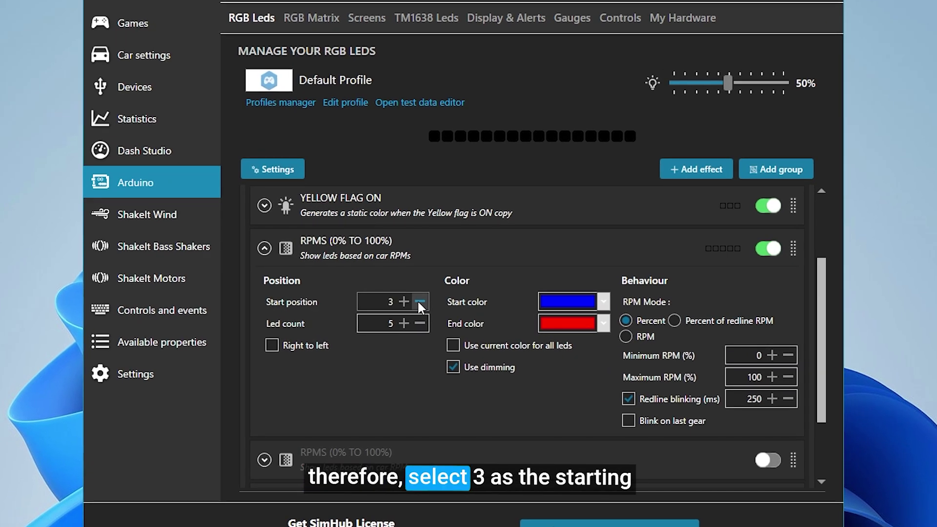
{"action": "left_click", "coordinate": [420, 302]}
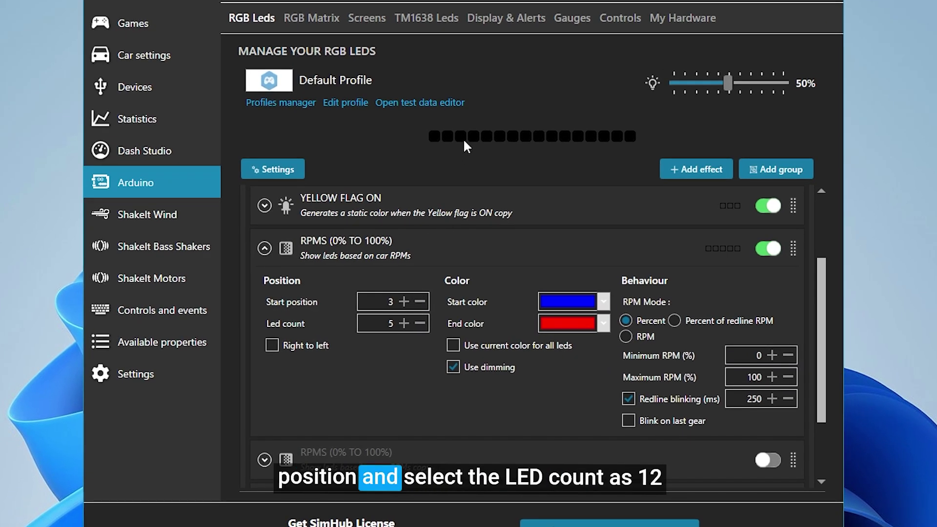
{"action": "left_click", "coordinate": [404, 323]}
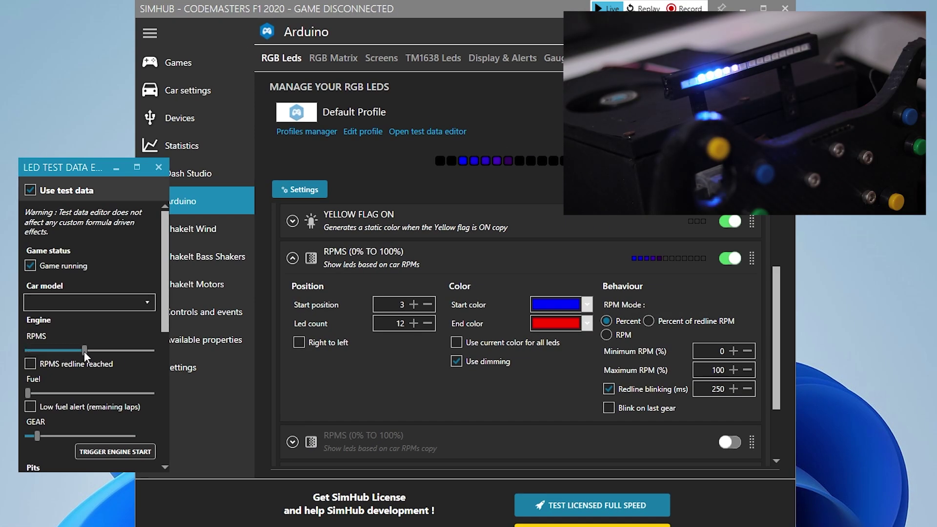
{"action": "left_click_drag", "start_coordinate": [84, 350], "coordinate": [14, 352]}
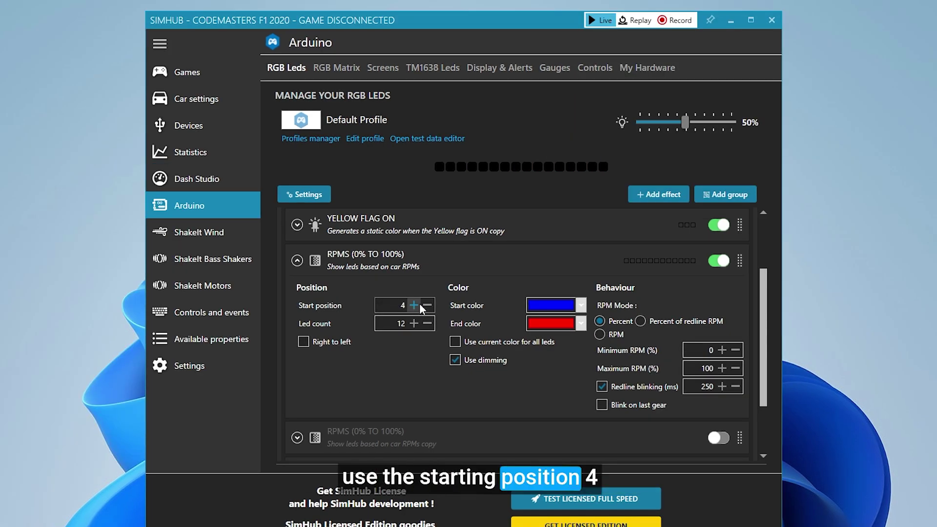
Try alternative RPM layouts and right-to-left fill while testing with the RPM slider
{"action": "left_click", "coordinate": [421, 304]}
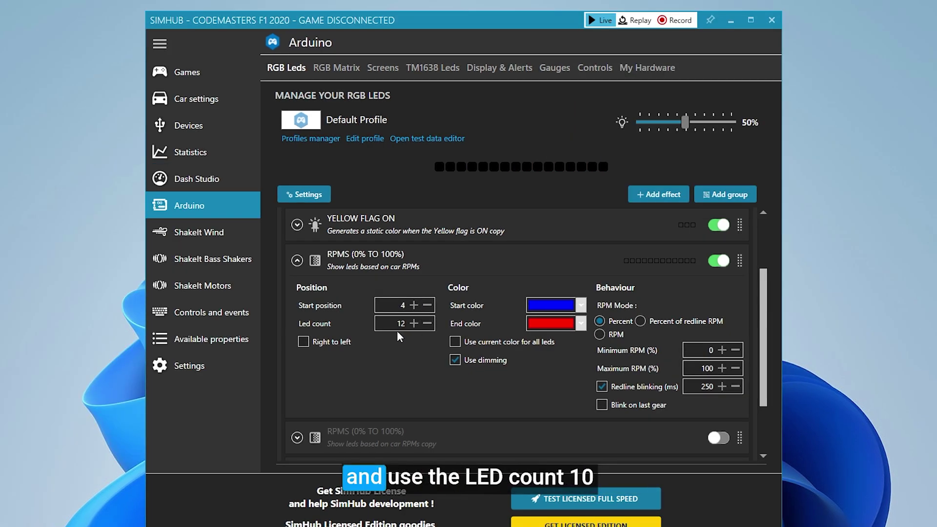
{"action": "left_click", "coordinate": [428, 323]}
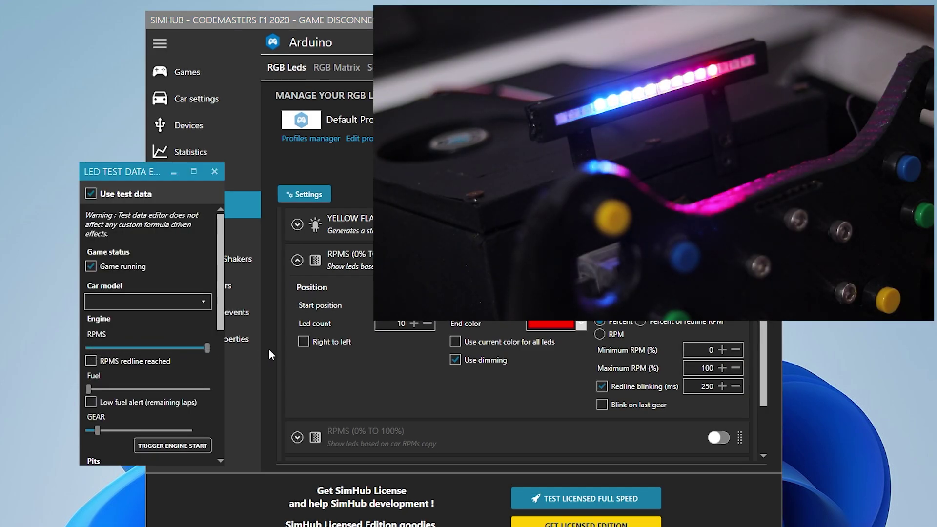
{"action": "left_click_drag", "start_coordinate": [104, 347], "coordinate": [221, 346]}
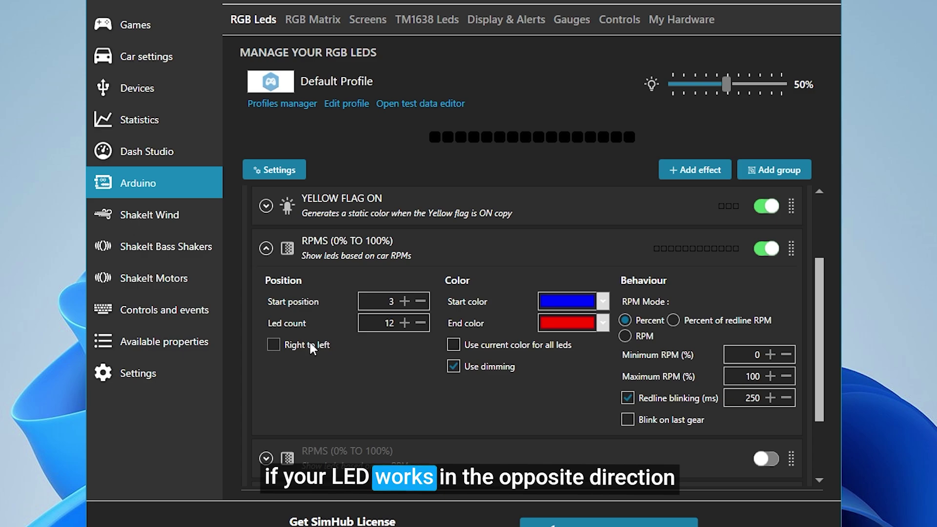
{"action": "left_click", "coordinate": [274, 345]}
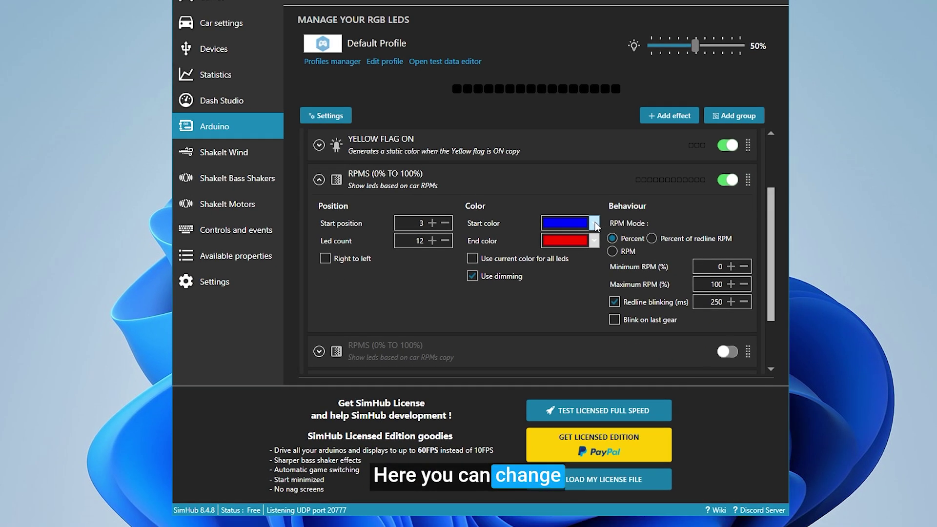
{"action": "left_click", "coordinate": [594, 223]}
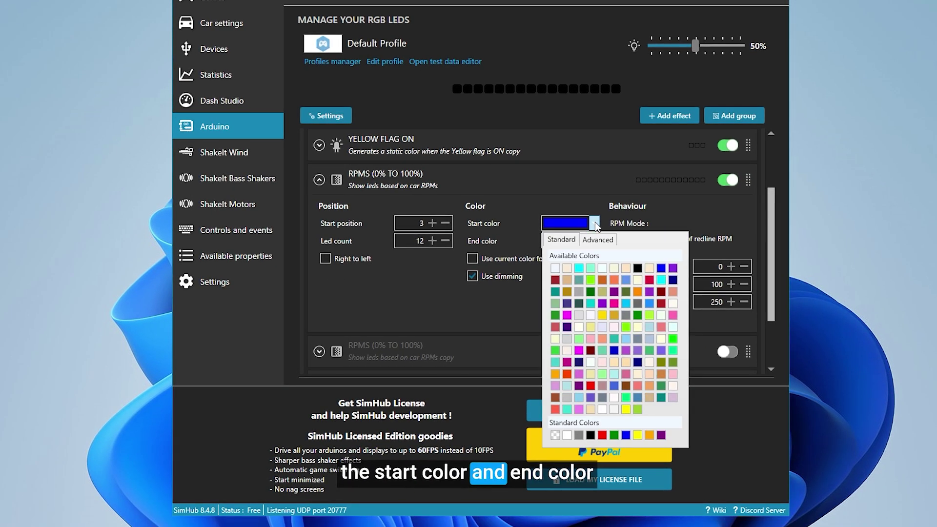
{"action": "left_click", "coordinate": [614, 435]}
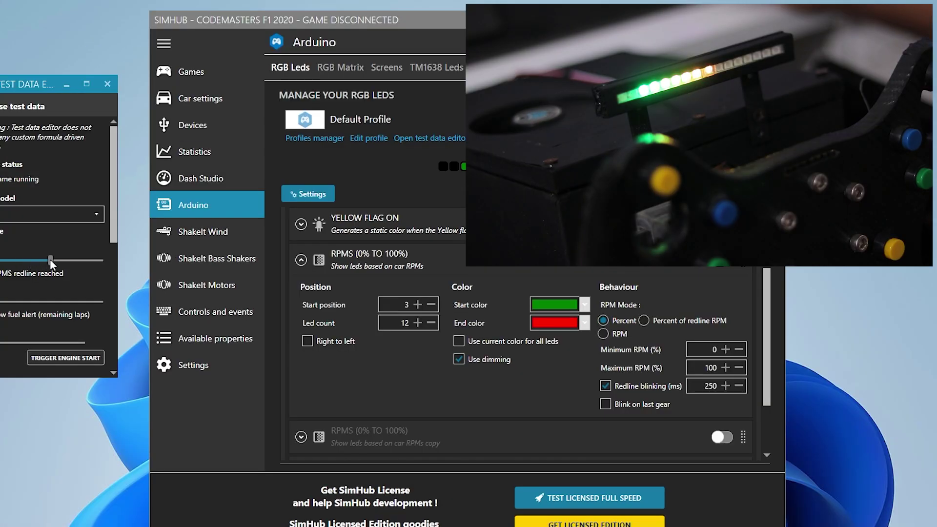
{"action": "left_click_drag", "start_coordinate": [53, 264], "coordinate": [103, 260]}
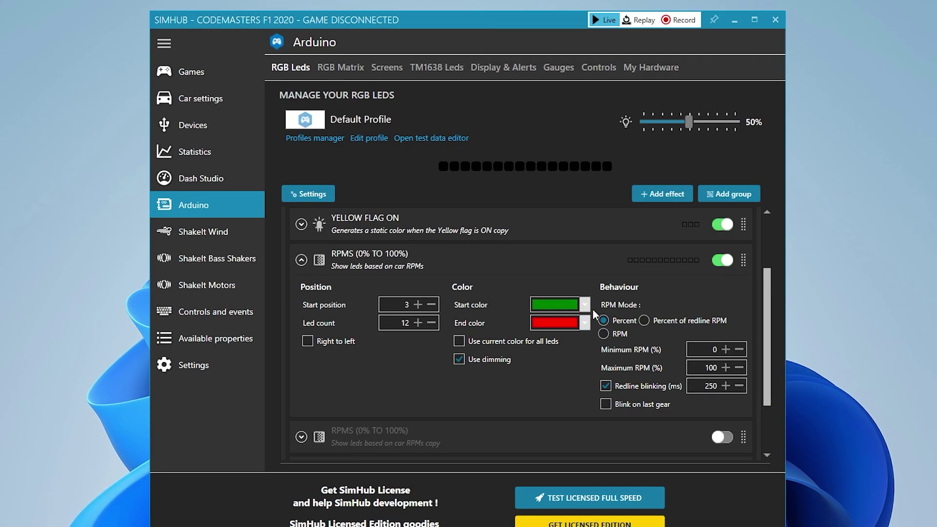
{"action": "left_click", "coordinate": [584, 305]}
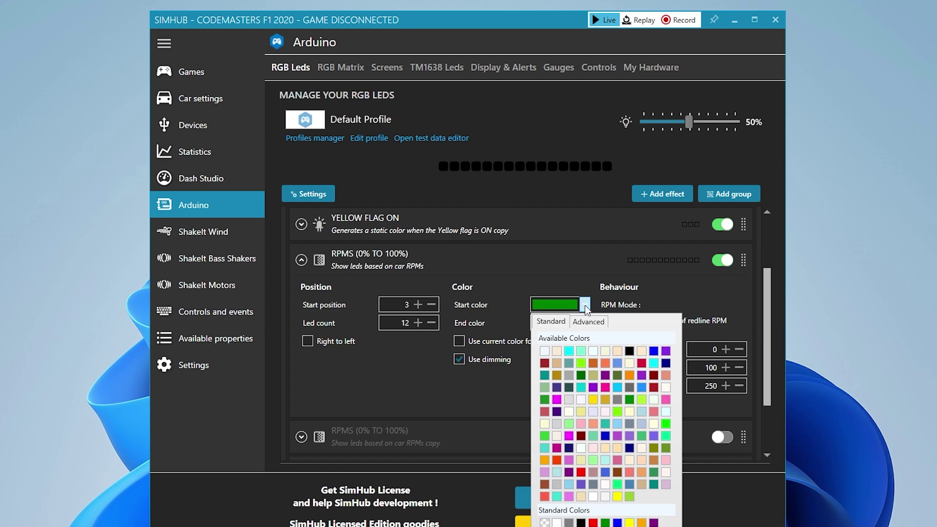
{"action": "left_click", "coordinate": [633, 380]}
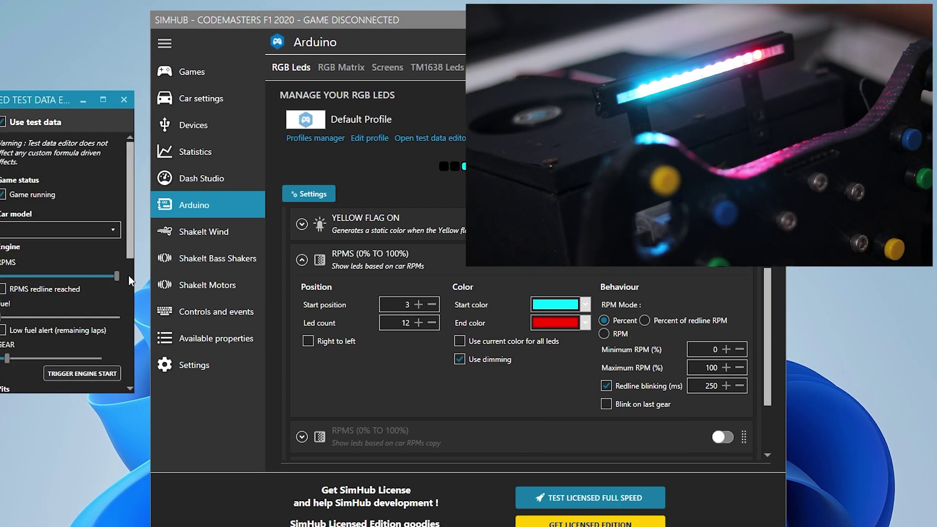
{"action": "left_click_drag", "start_coordinate": [128, 275], "coordinate": [91, 276]}
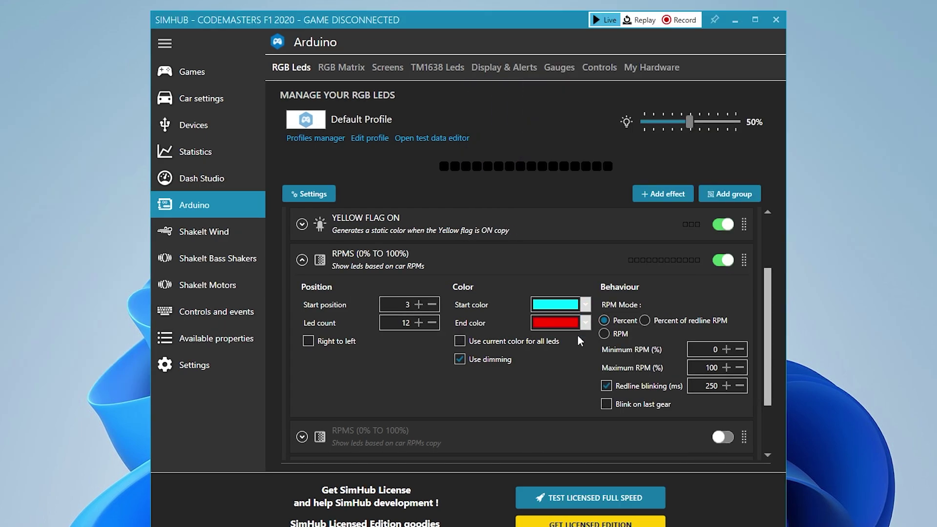
{"action": "left_click", "coordinate": [585, 322]}
{"action": "left_click", "coordinate": [667, 441]}
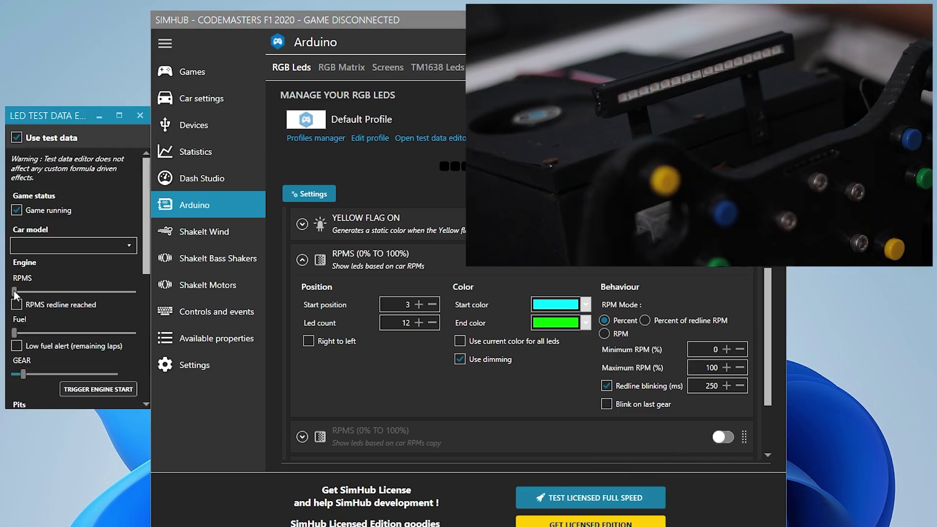
{"action": "left_click_drag", "start_coordinate": [14, 291], "coordinate": [127, 290]}
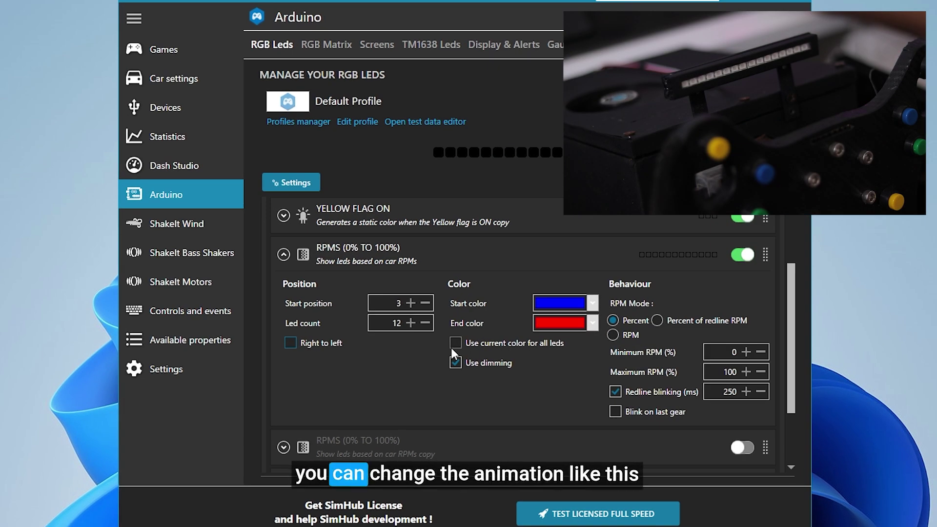
Light all RPM LEDs in the current colour and keep RPM mode at Percent, 0% to 100%
{"action": "left_click", "coordinate": [455, 342]}
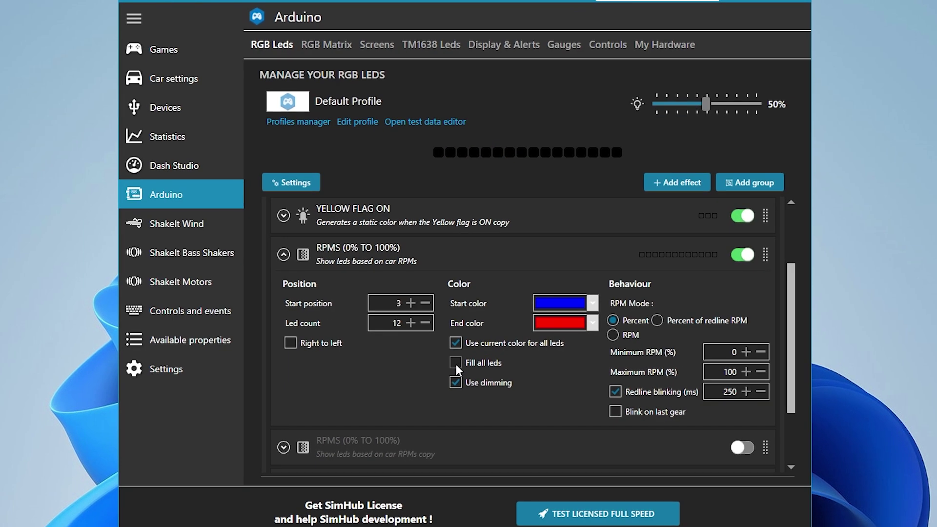
{"action": "left_click", "coordinate": [457, 359]}
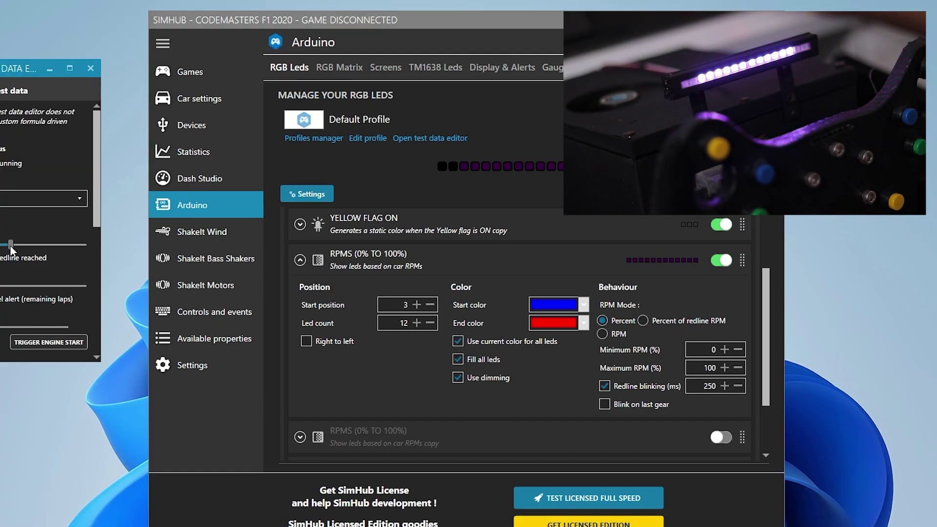
{"action": "left_click_drag", "start_coordinate": [11, 248], "coordinate": [6, 248]}
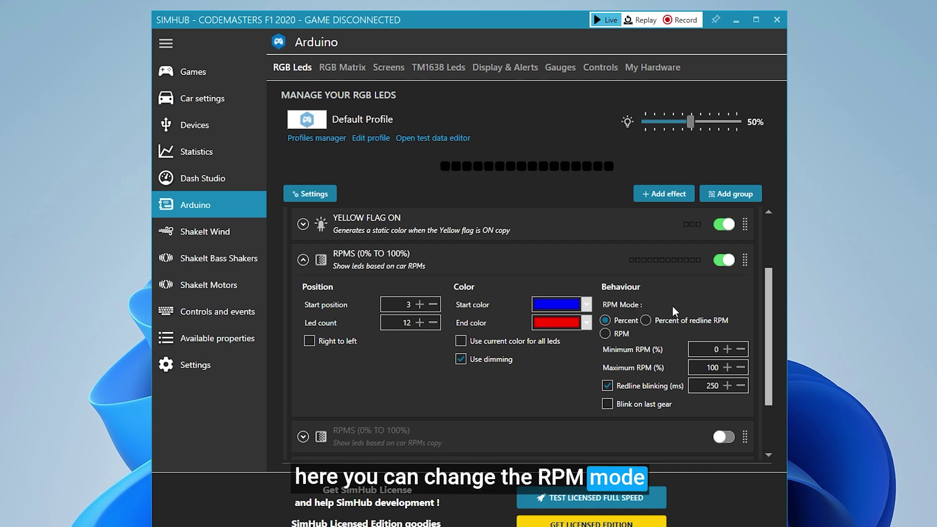
{"action": "left_click", "coordinate": [610, 333]}
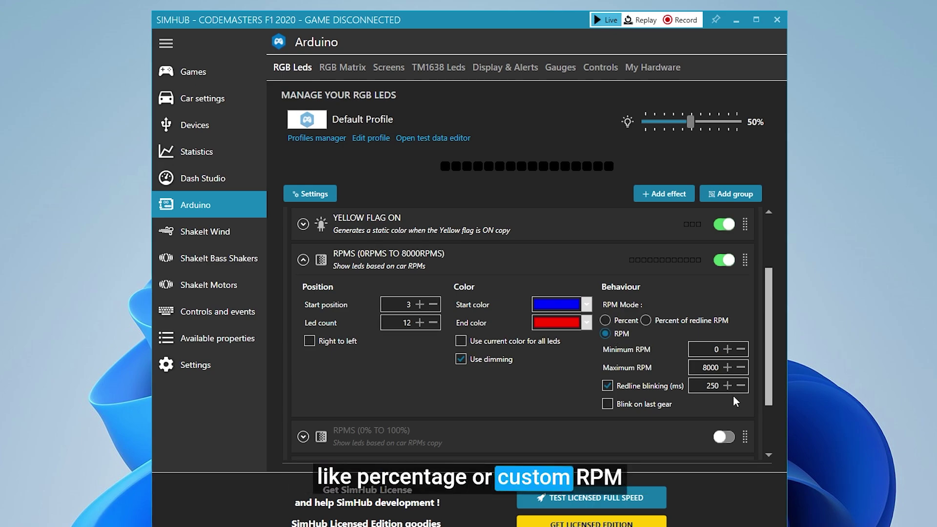
{"action": "left_click", "coordinate": [606, 321]}
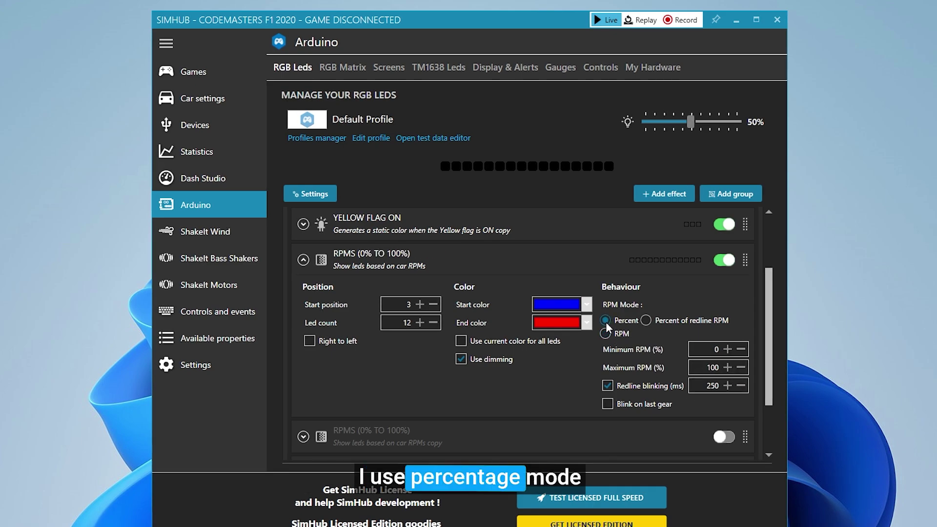
{"action": "left_click", "coordinate": [718, 349]}
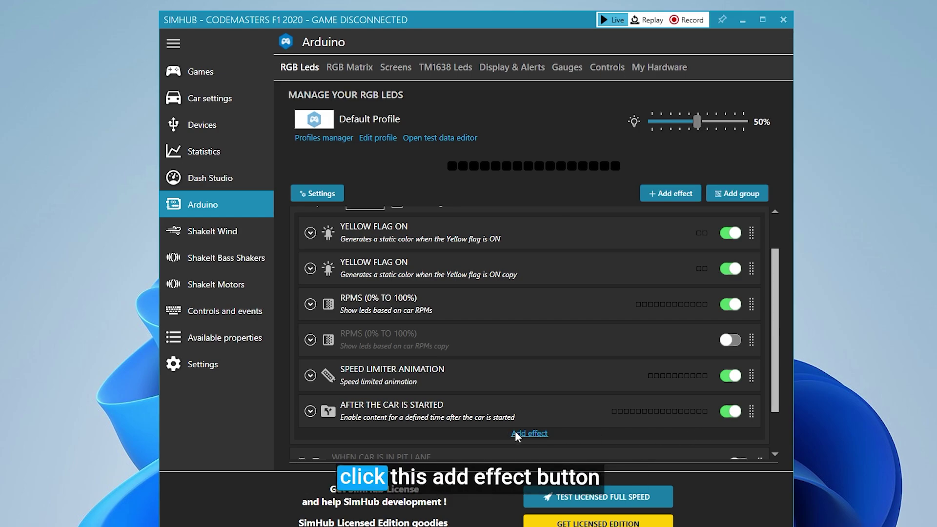
Add a Blue flag ON effect lighting 2 LEDs
{"action": "left_click", "coordinate": [529, 433]}
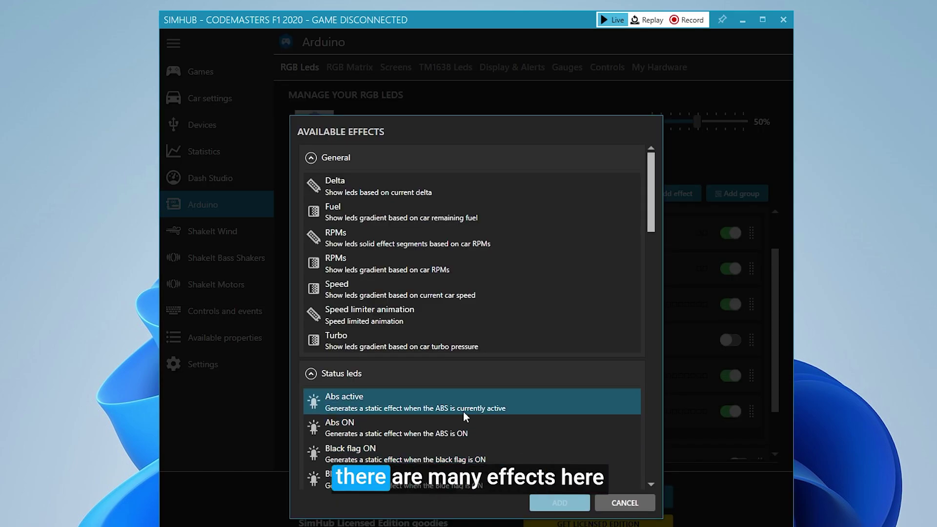
{"action": "scroll", "coordinate": [411, 315], "scroll_direction": "down", "scroll_amount": 3}
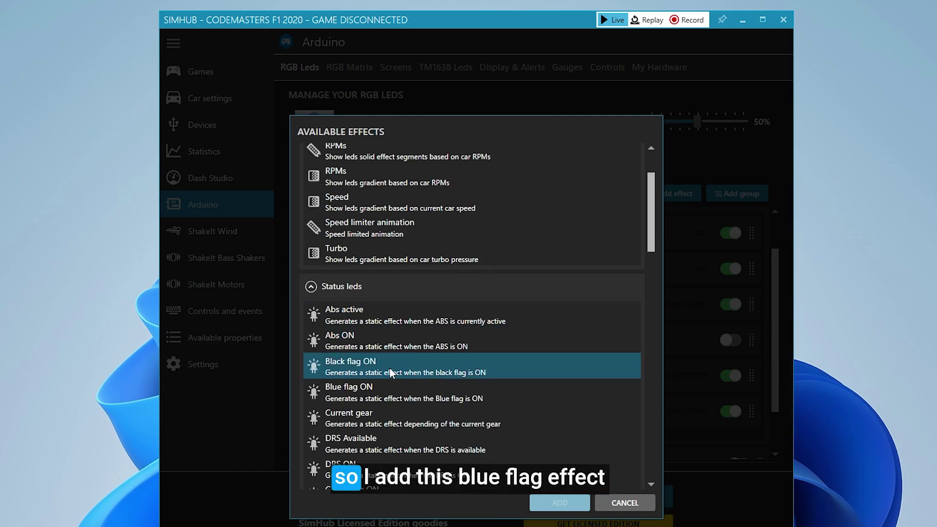
{"action": "left_click", "coordinate": [391, 393]}
{"action": "left_click", "coordinate": [571, 504]}
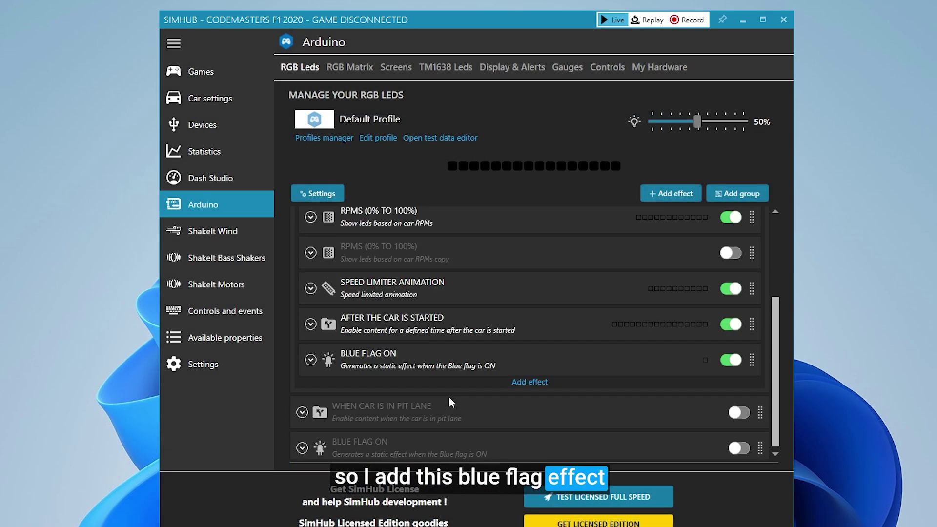
{"action": "left_click", "coordinate": [310, 361]}
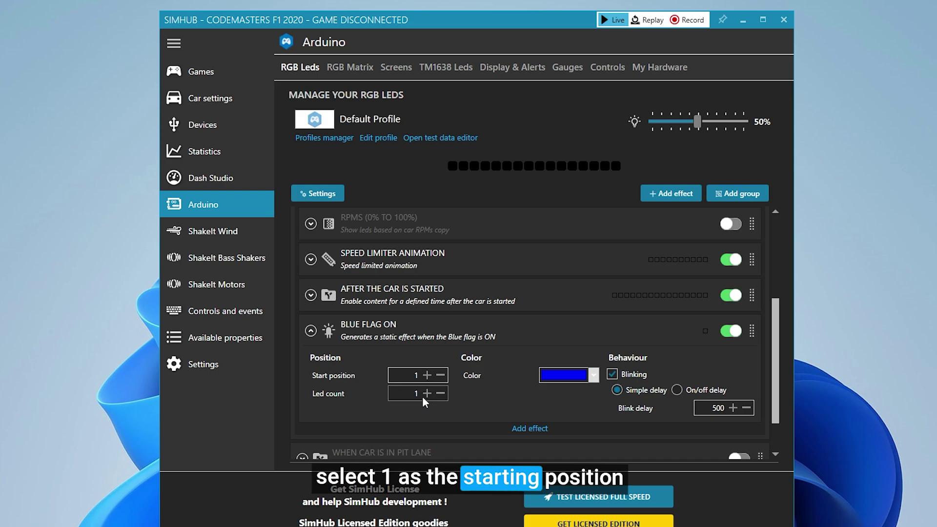
{"action": "left_click", "coordinate": [428, 393]}
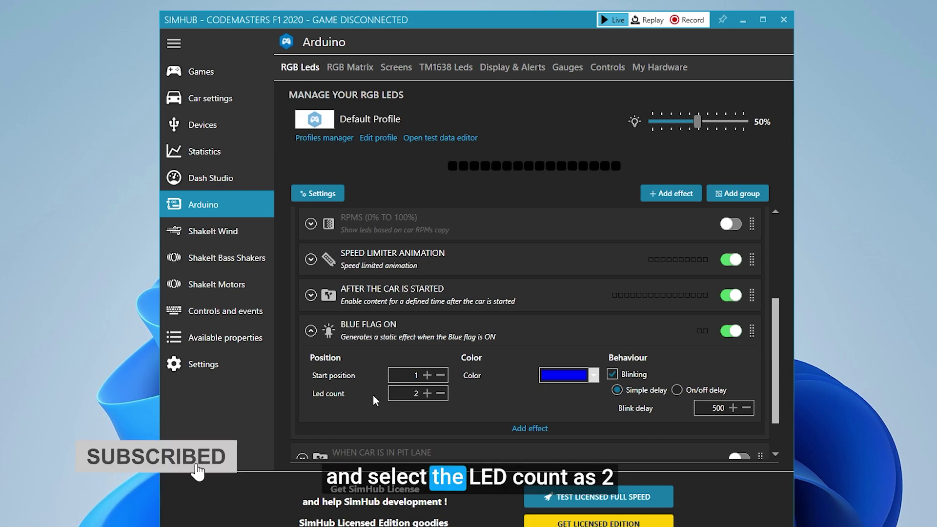
{"action": "left_click", "coordinate": [360, 300]}
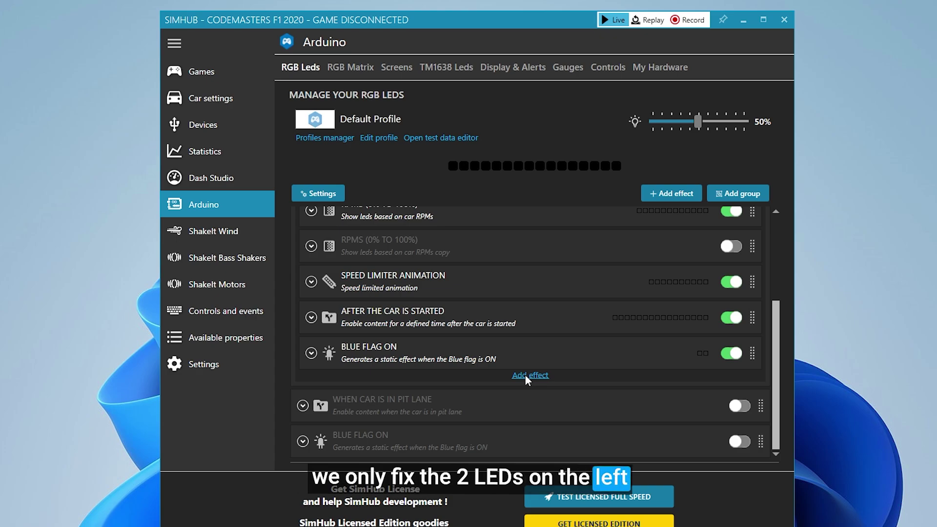
Add a second Blue flag ON effect starting at LED 15
{"action": "left_click", "coordinate": [528, 376]}
{"action": "scroll", "coordinate": [435, 384], "scroll_direction": "down", "scroll_amount": 3}
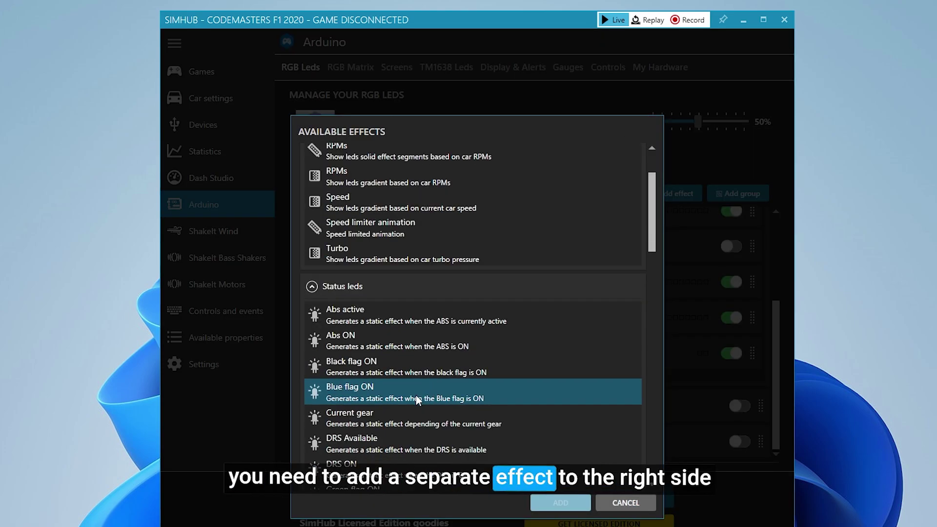
{"action": "left_click", "coordinate": [361, 391]}
{"action": "left_click", "coordinate": [549, 502]}
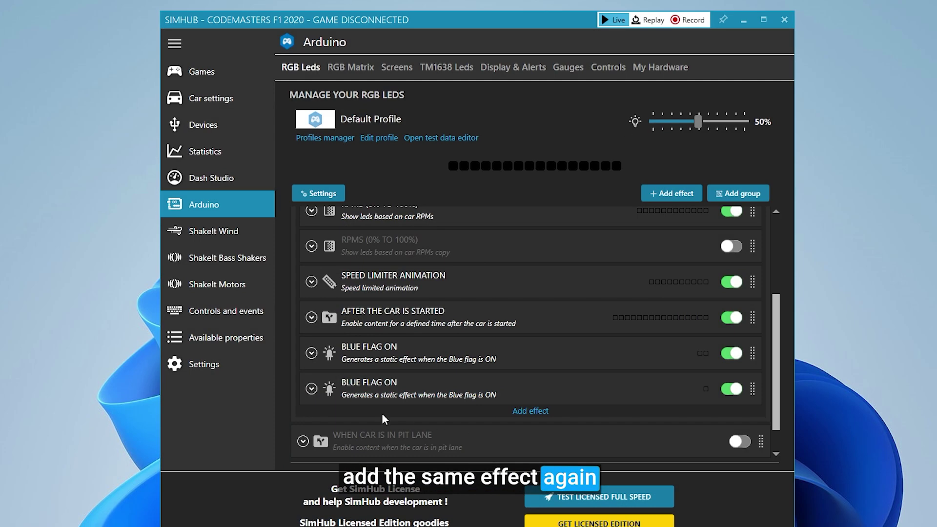
{"action": "left_click", "coordinate": [311, 388]}
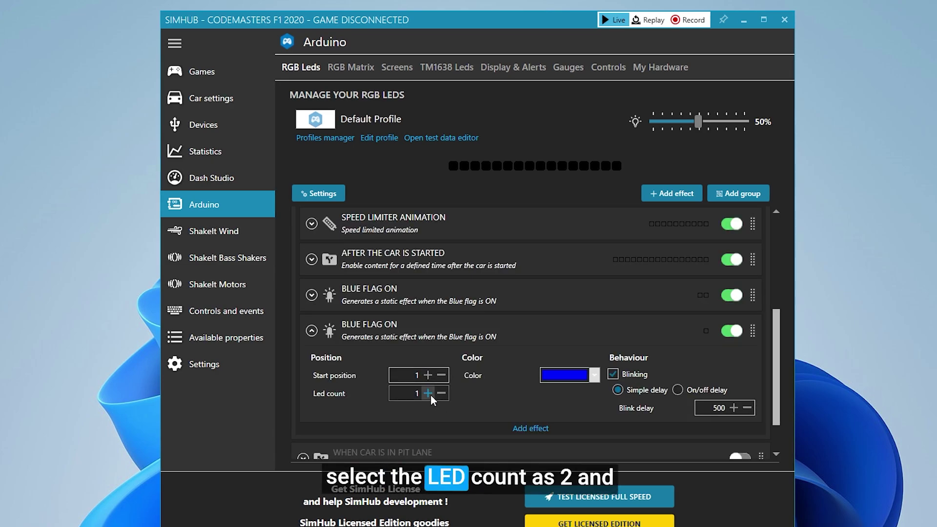
{"action": "left_click", "coordinate": [428, 375]}
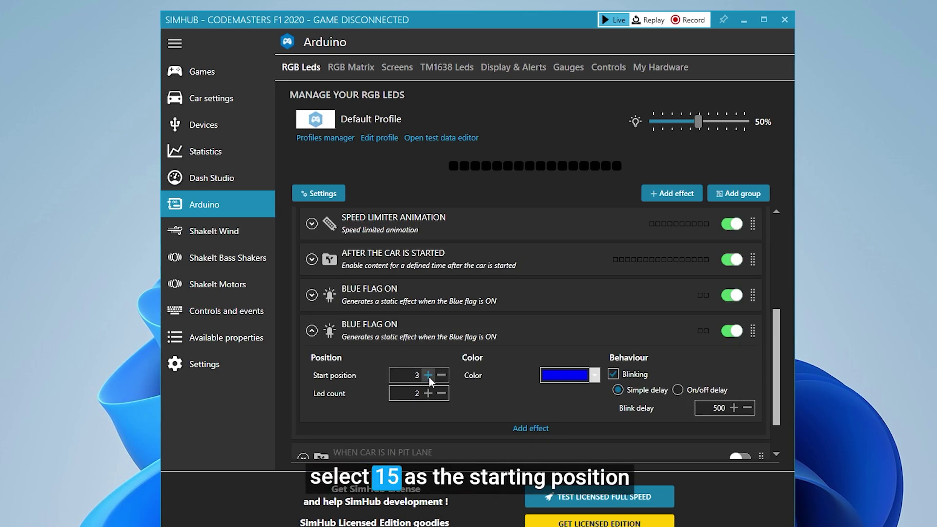
{"action": "left_click", "coordinate": [429, 376]}
{"action": "left_click", "coordinate": [429, 375]}
{"action": "left_click", "coordinate": [429, 375]}
{"action": "left_click", "coordinate": [429, 375]}
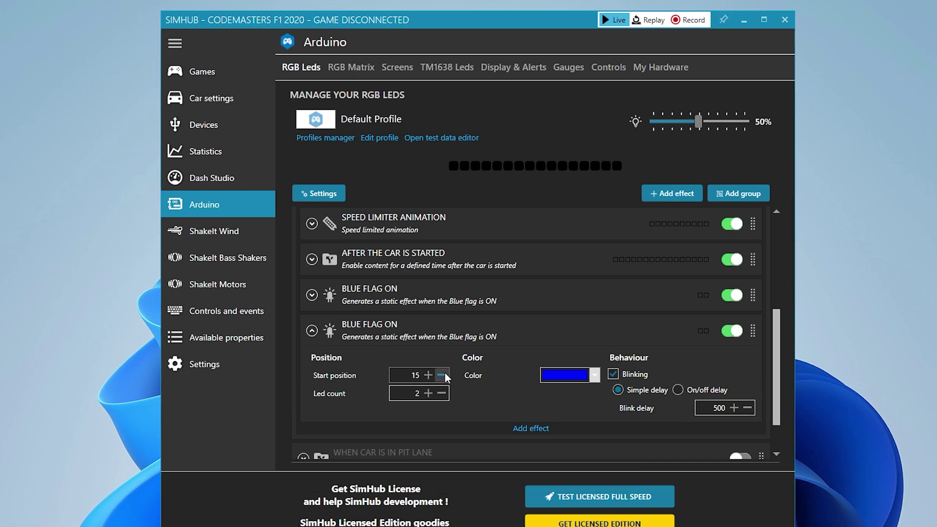
Add two Green flag ON effects
{"action": "left_click", "coordinate": [531, 428]}
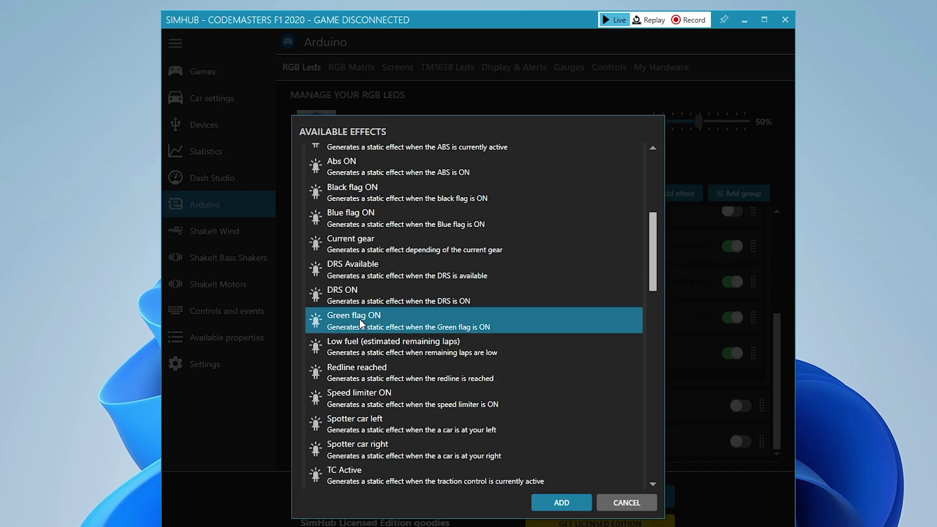
{"action": "double_click", "coordinate": [359, 318]}
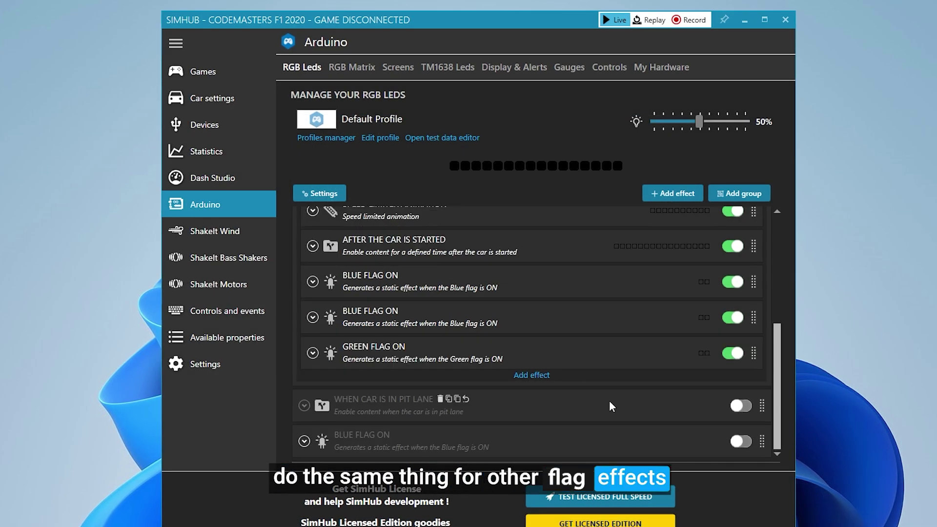
{"action": "left_click", "coordinate": [531, 410]}
{"action": "double_click", "coordinate": [361, 483]}
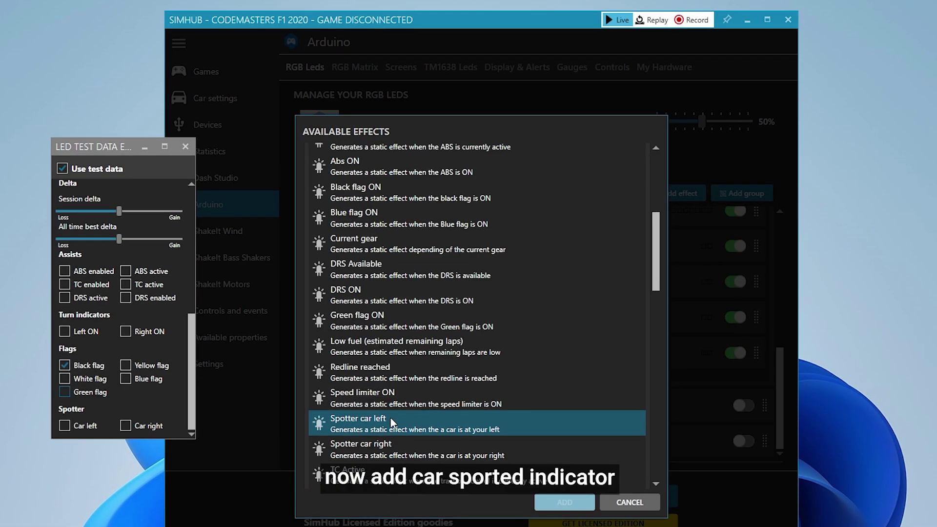
Add a Spotter car left effect coloured orange
{"action": "scroll", "coordinate": [391, 370], "scroll_direction": "down", "scroll_amount": 2}
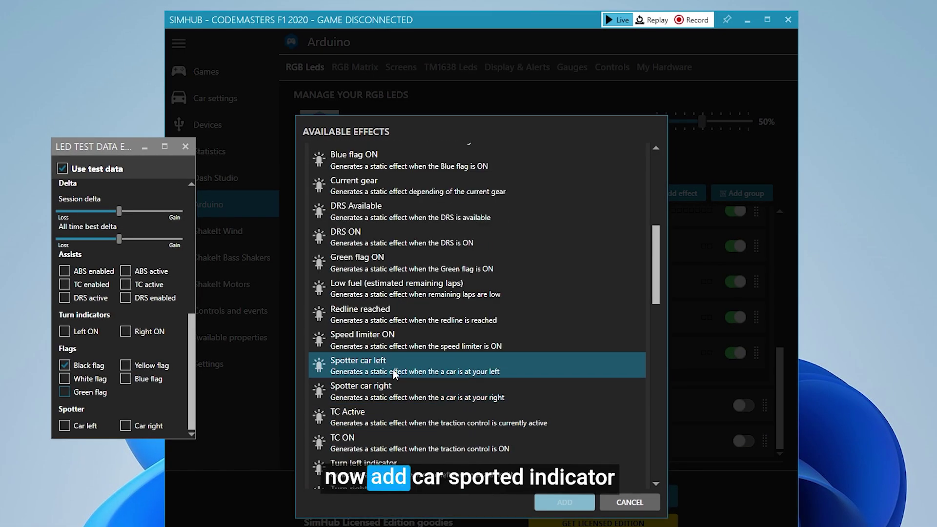
{"action": "left_click", "coordinate": [360, 367]}
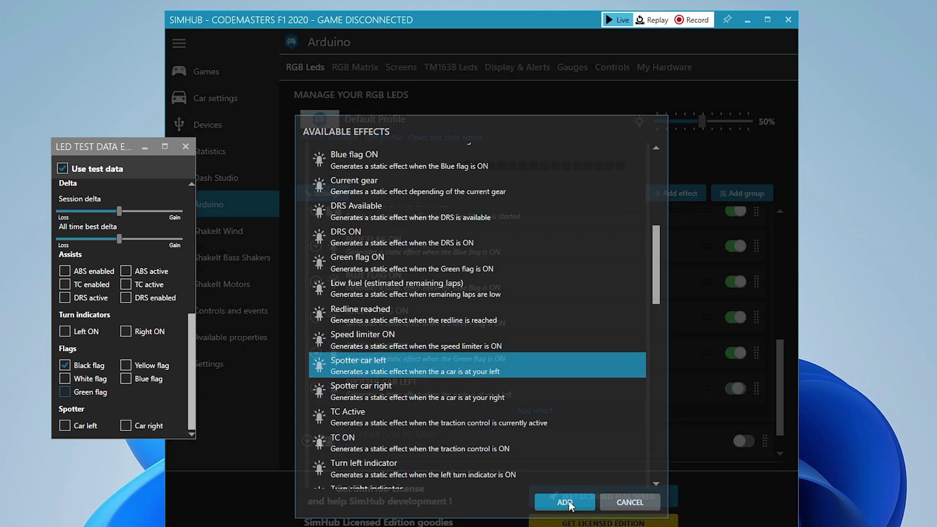
{"action": "left_click", "coordinate": [565, 503]}
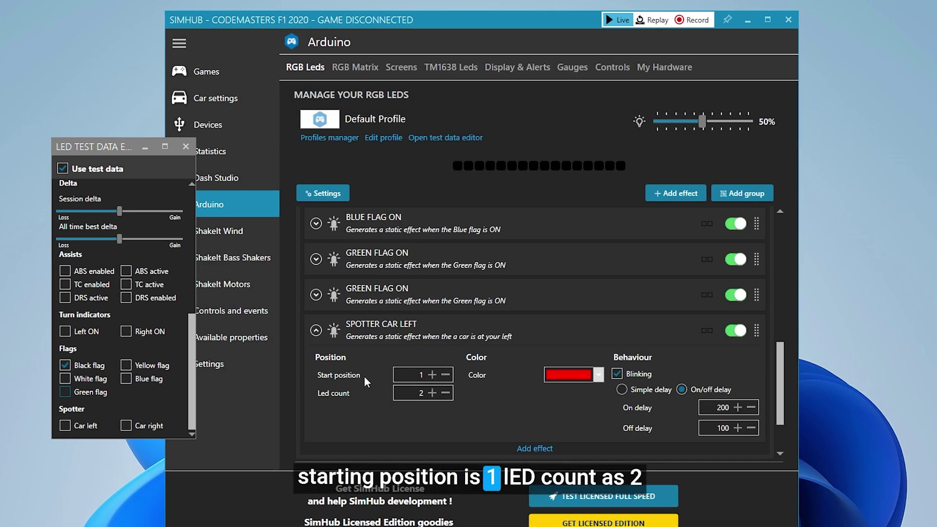
{"action": "left_click", "coordinate": [600, 375]}
{"action": "left_click", "coordinate": [607, 444]}
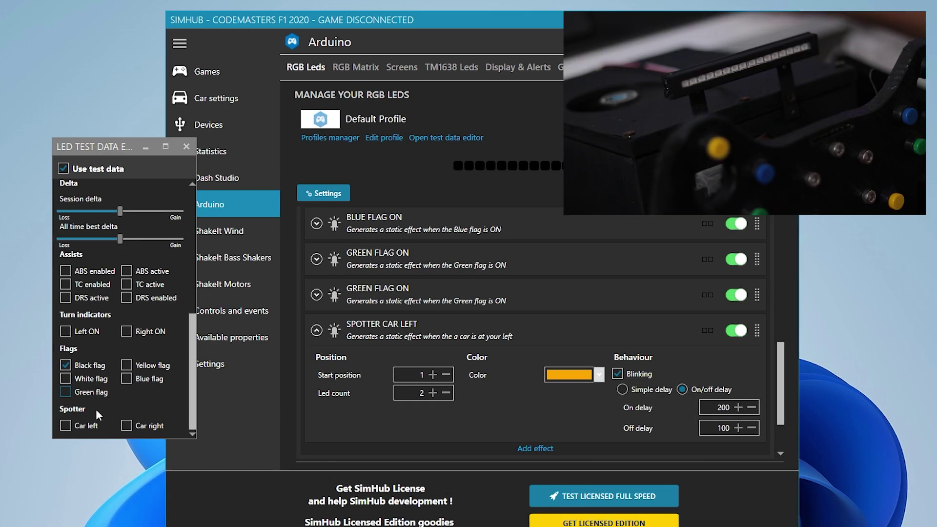
Give the left spotter a simple delay with a shorter blink delay, testing with a simulated left car
{"action": "left_click", "coordinate": [67, 427]}
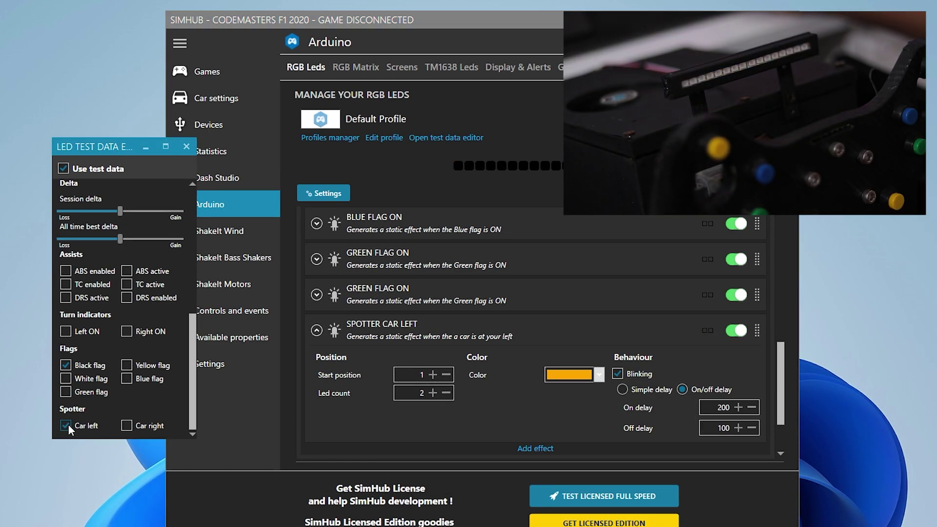
{"action": "left_click", "coordinate": [67, 426]}
{"action": "left_click", "coordinate": [622, 390]}
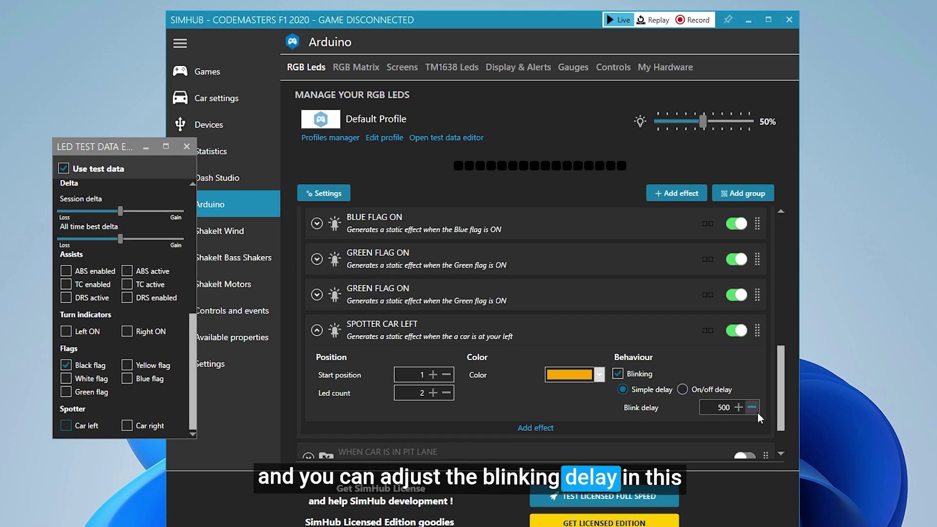
{"action": "left_click", "coordinate": [67, 425]}
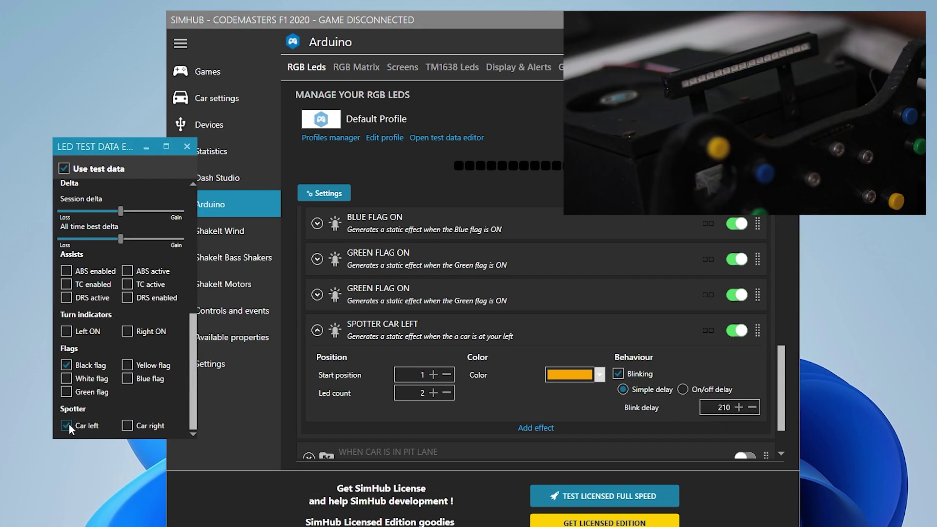
{"action": "left_click", "coordinate": [752, 407]}
{"action": "left_click", "coordinate": [74, 427]}
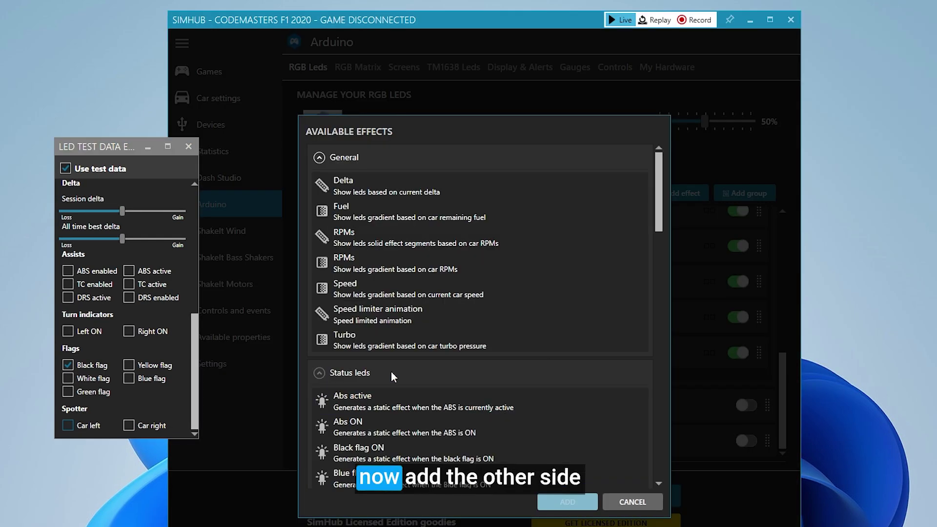
Add a Spotter car right effect and test the LEDs with simulated yellow and blue flags
{"action": "scroll", "coordinate": [371, 317], "scroll_direction": "down", "scroll_amount": 8}
{"action": "left_click", "coordinate": [567, 502]}
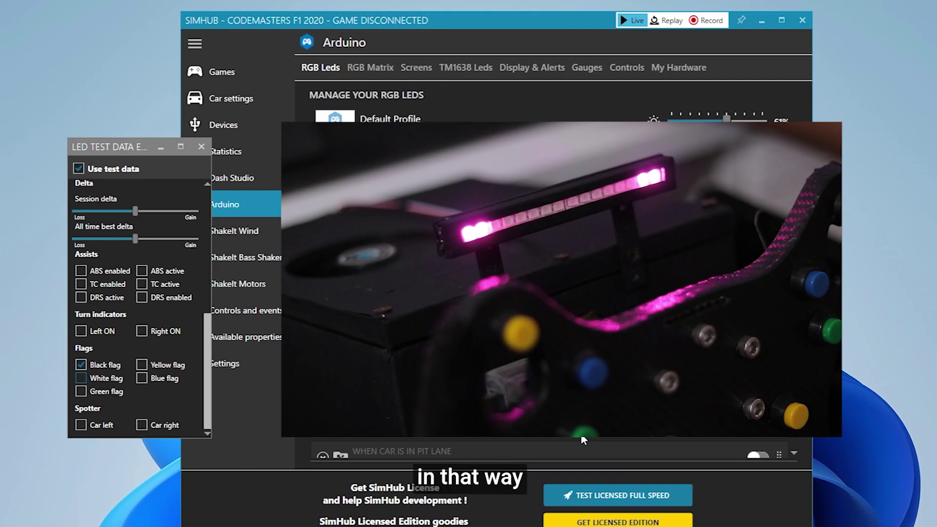
{"action": "left_click", "coordinate": [138, 364]}
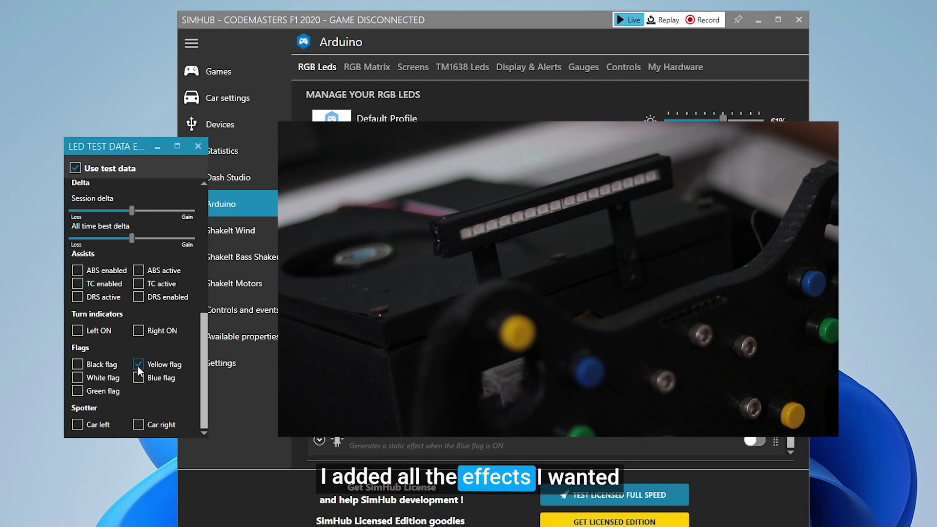
{"action": "left_click", "coordinate": [138, 378]}
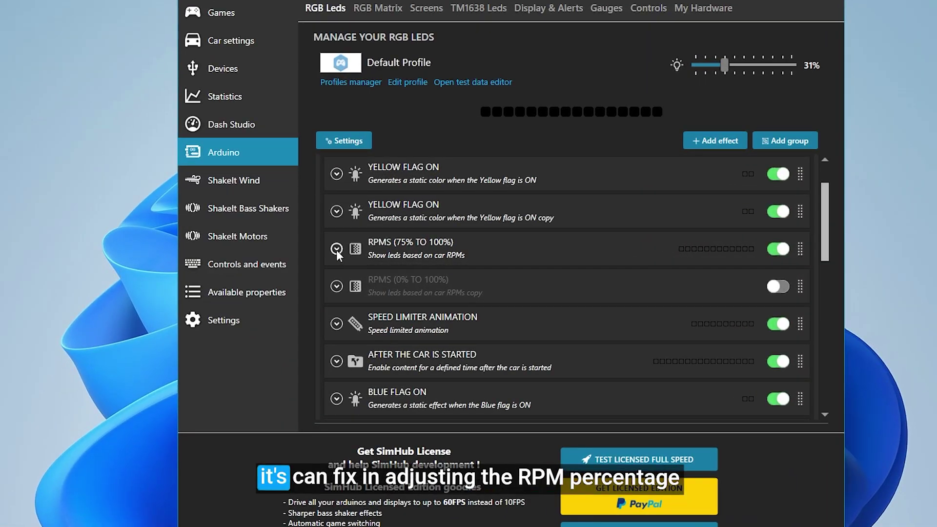
Set the RPMS effect's Minimum RPM (%) to 75
{"action": "left_click", "coordinate": [339, 246]}
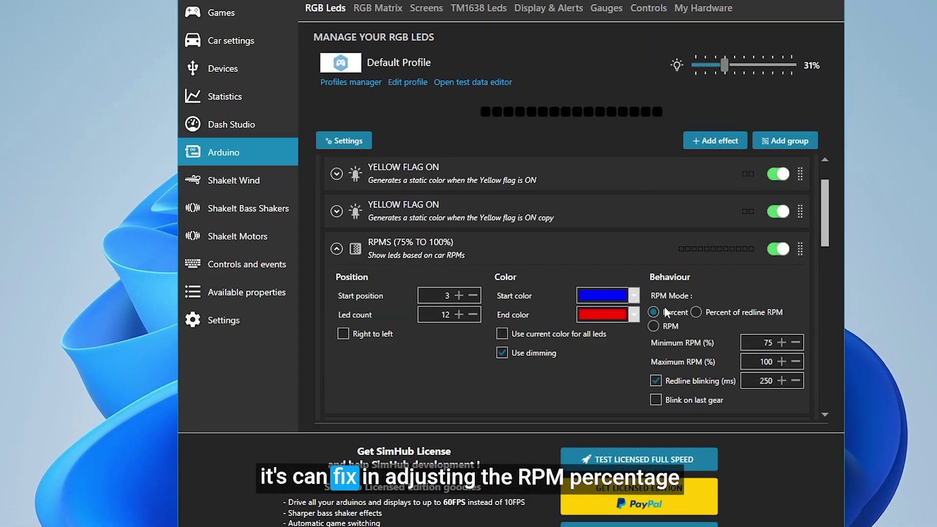
{"action": "left_click", "coordinate": [702, 304]}
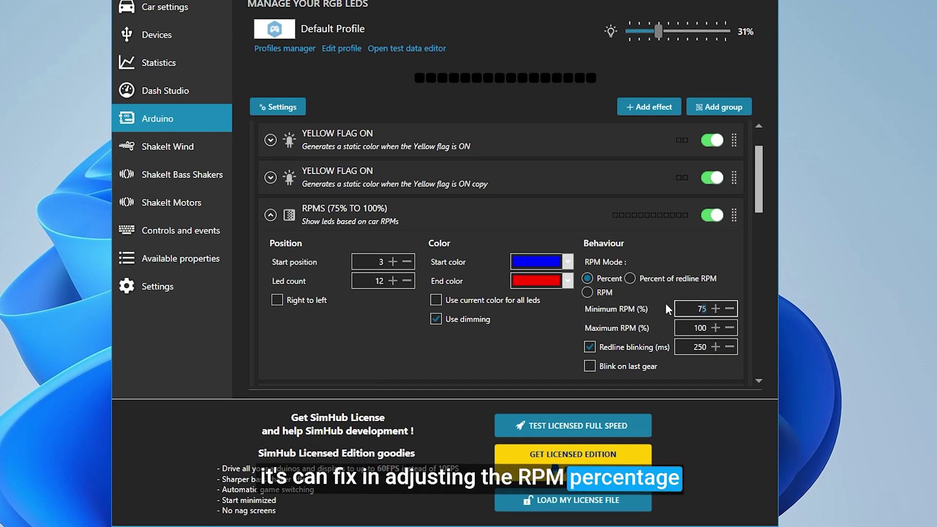